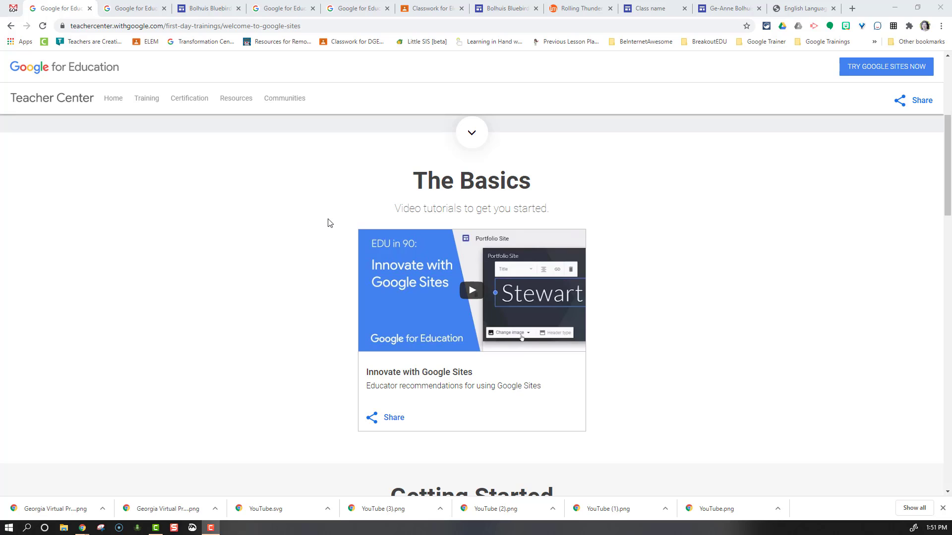
Skim the Google Sites training page and select its web address.
scroll(330, 225, "down", 1)
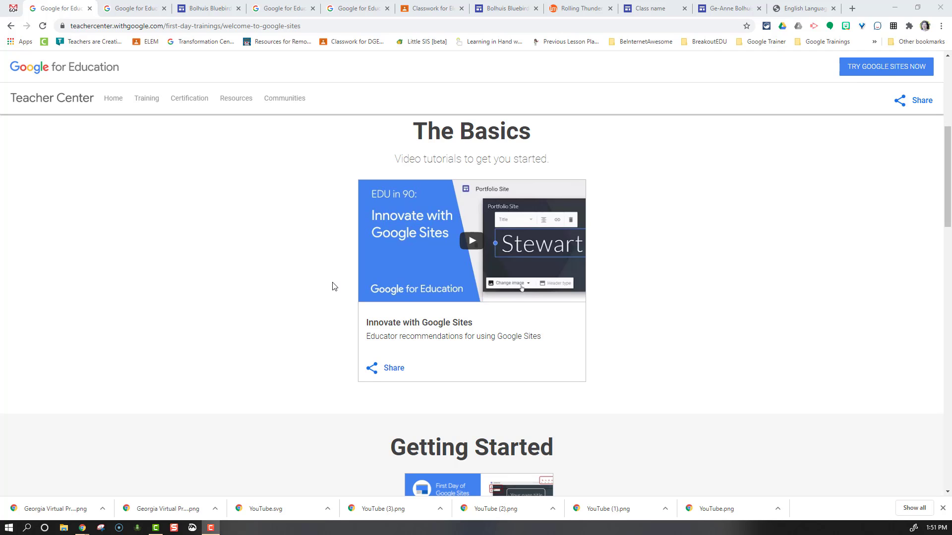
scroll(332, 286, "down", 2)
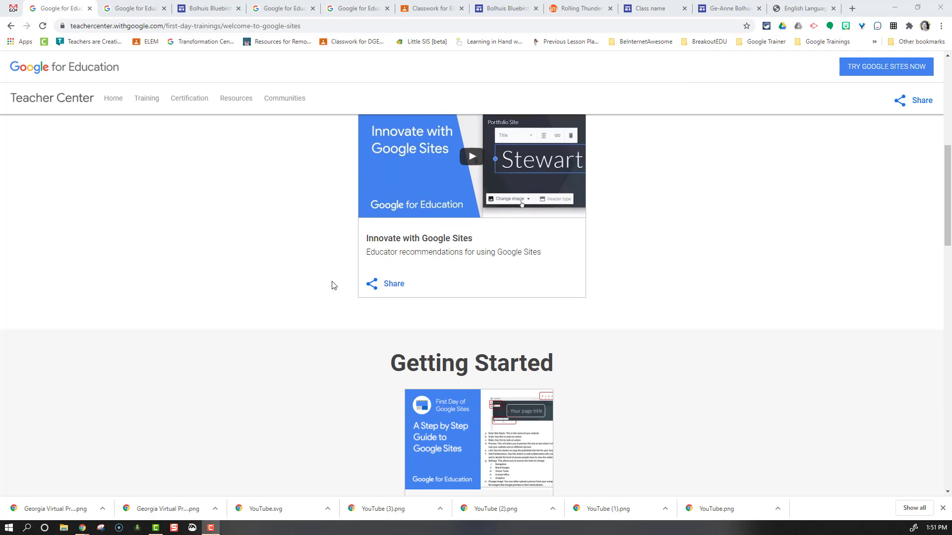
scroll(332, 285, "up", 3)
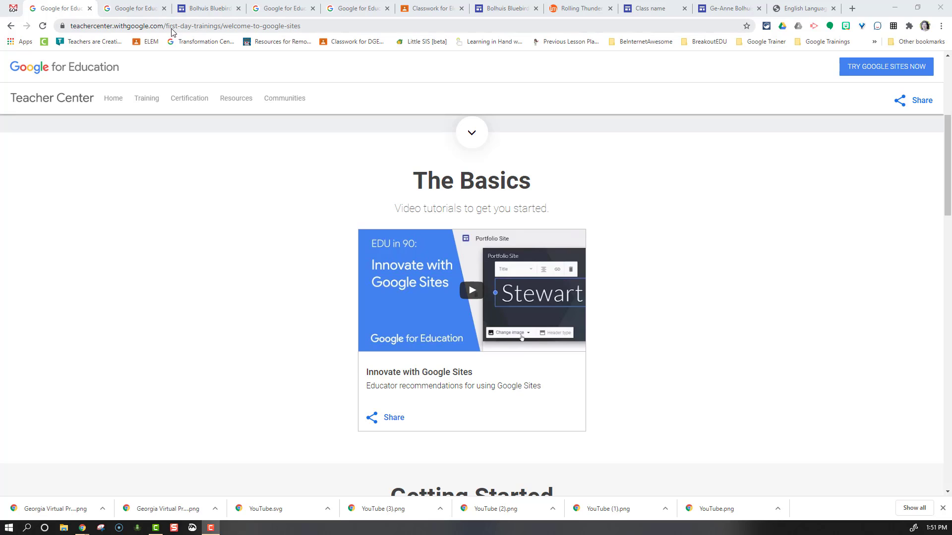
left_click(278, 28)
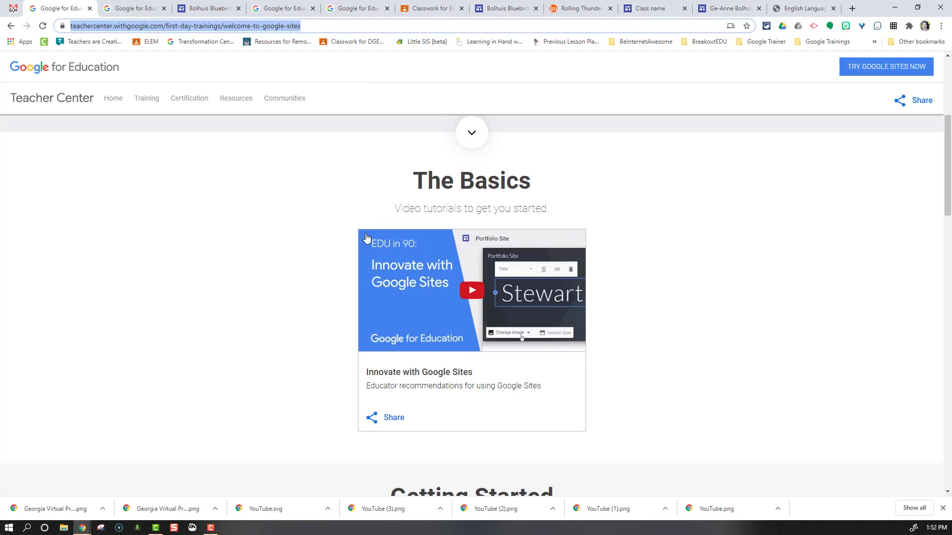
scroll(285, 252, "down", 1)
scroll(287, 253, "up", 2)
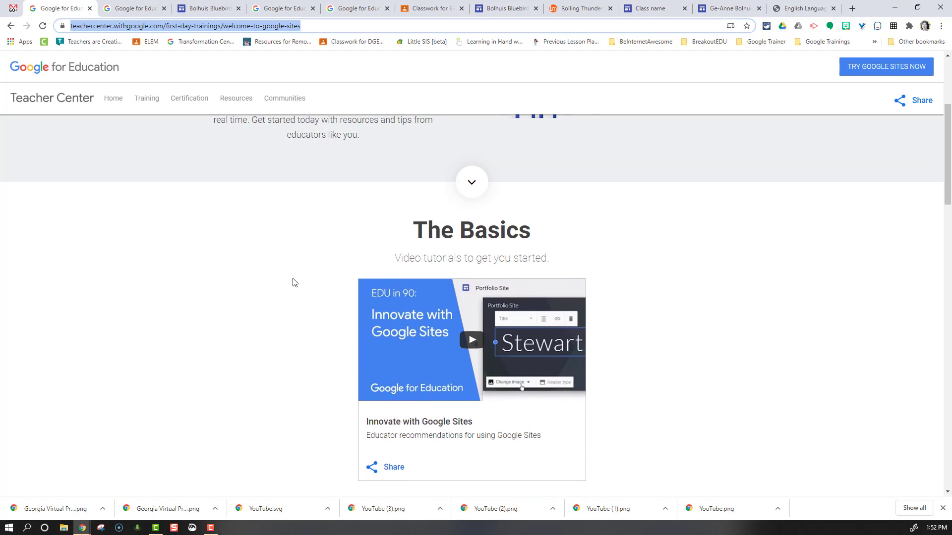
scroll(332, 265, "down", 1)
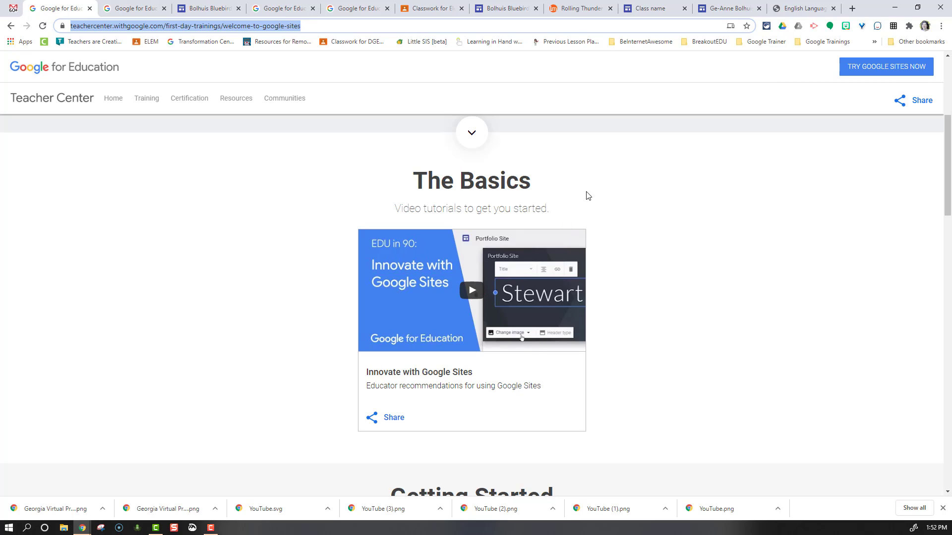
scroll(308, 323, "down", 2)
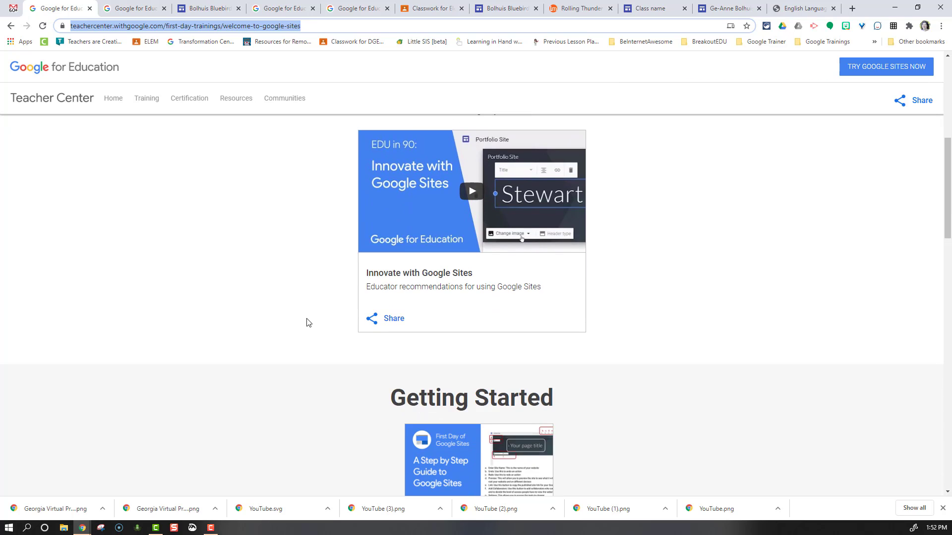
scroll(308, 323, "down", 4)
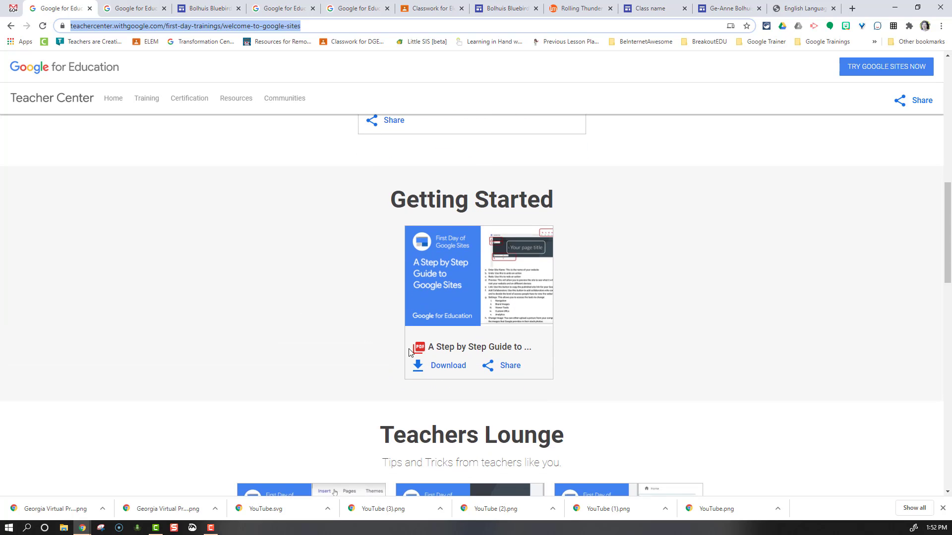
Open the step-by-step Google Sites guide PDF and scroll toward its Site Menus section.
left_click(445, 363)
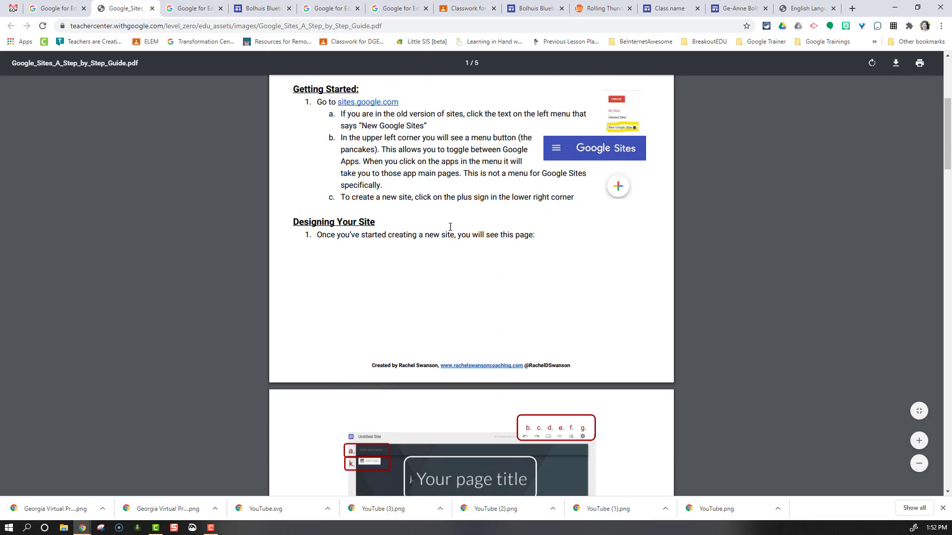
scroll(449, 227, "down", 8)
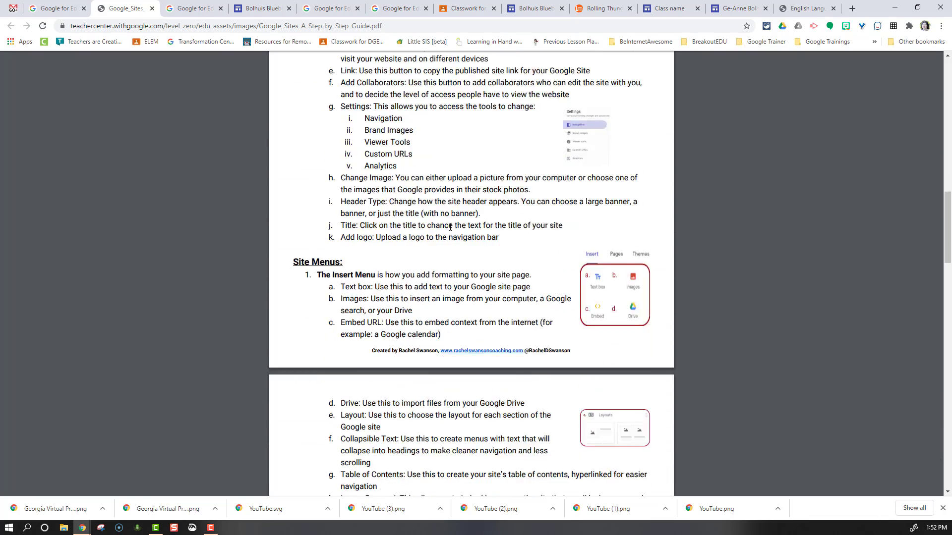
left_click(63, 9)
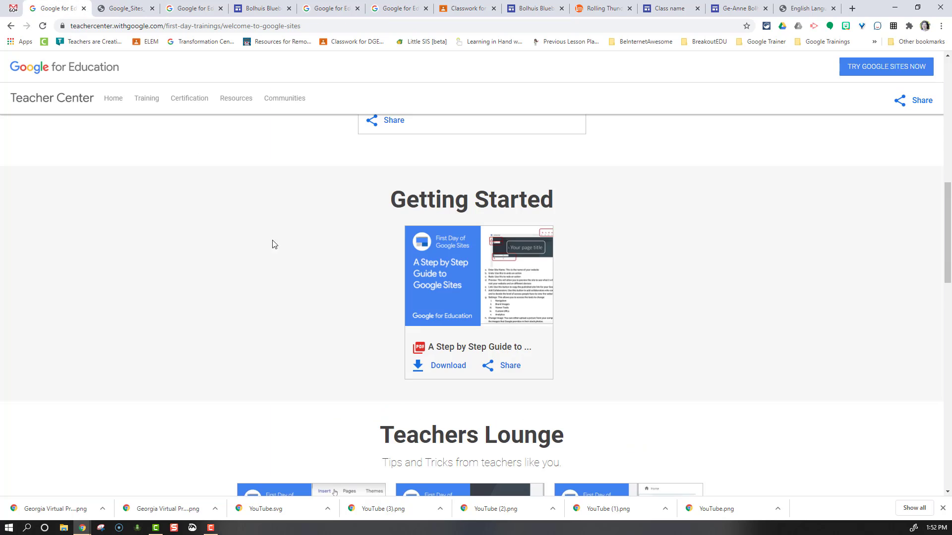
scroll(267, 240, "down", 3)
scroll(269, 241, "down", 2)
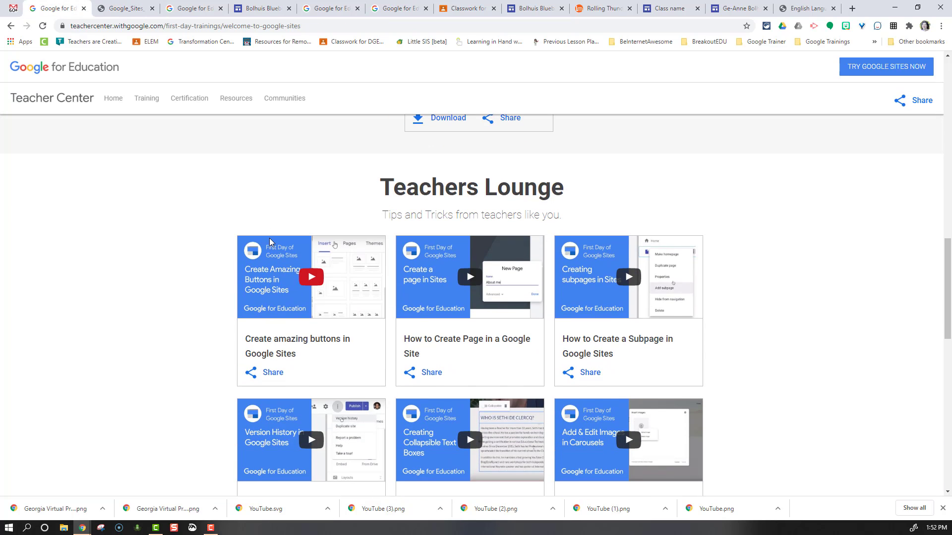
scroll(210, 237, "down", 1)
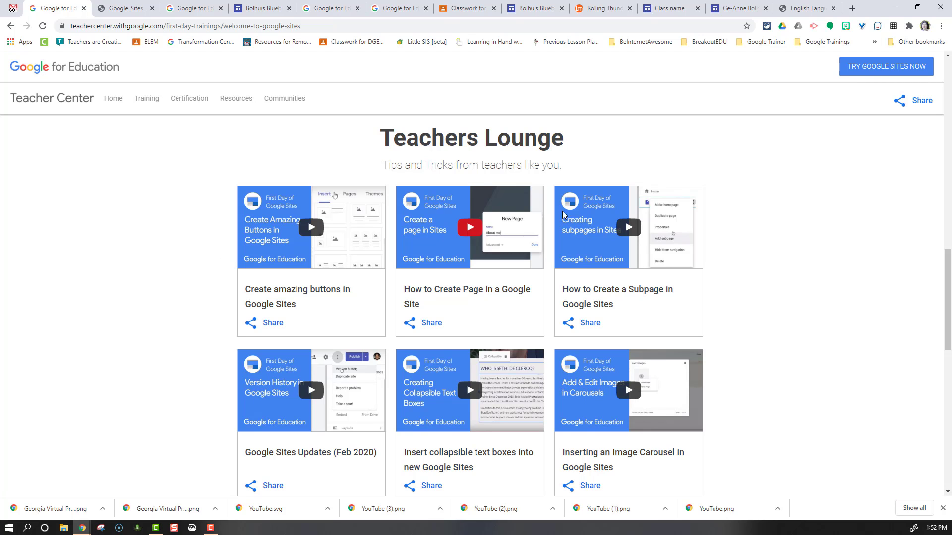
scroll(809, 320, "down", 1)
scroll(809, 319, "down", 6)
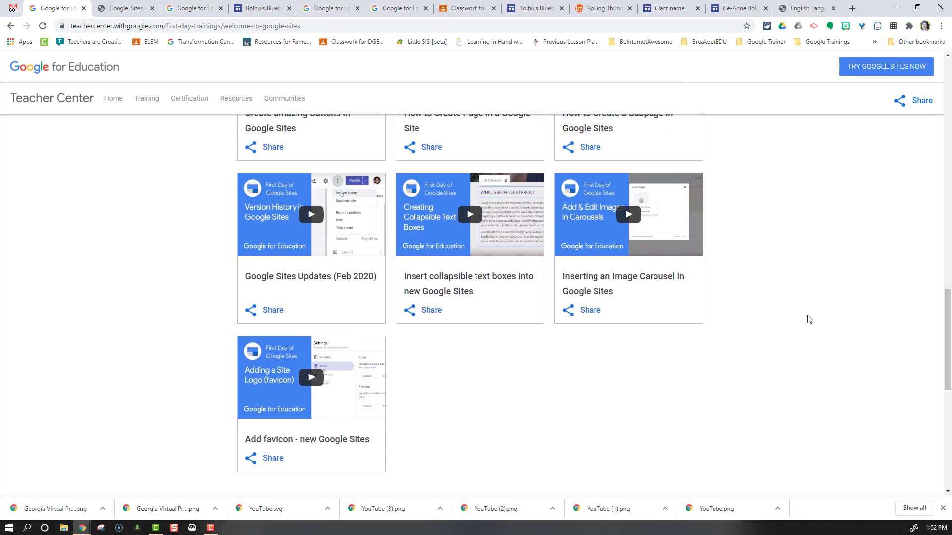
scroll(793, 300, "down", 1)
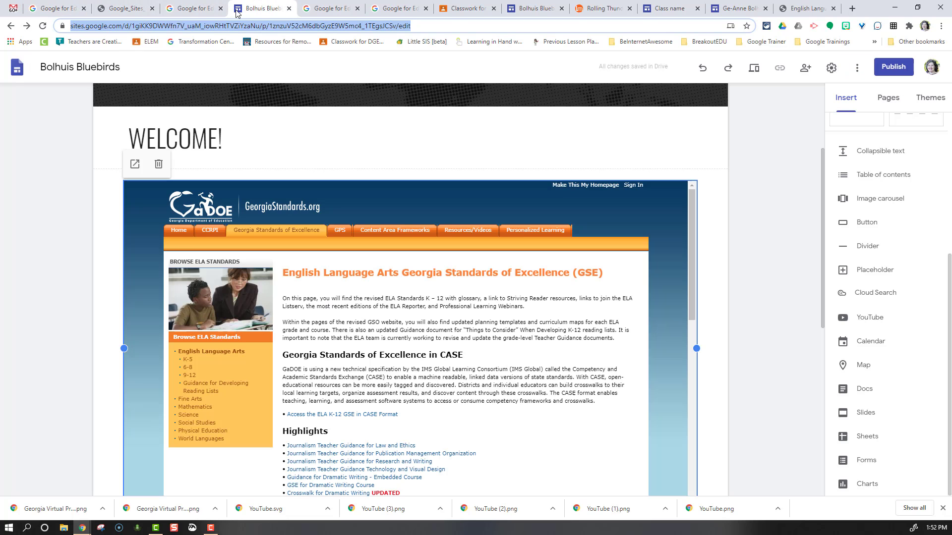
Replace the Bolhuis Bluebirds editor tab with the Google Sites home page by entering 'sites'.
left_click(260, 9)
type("sites.google.com")
key("Return")
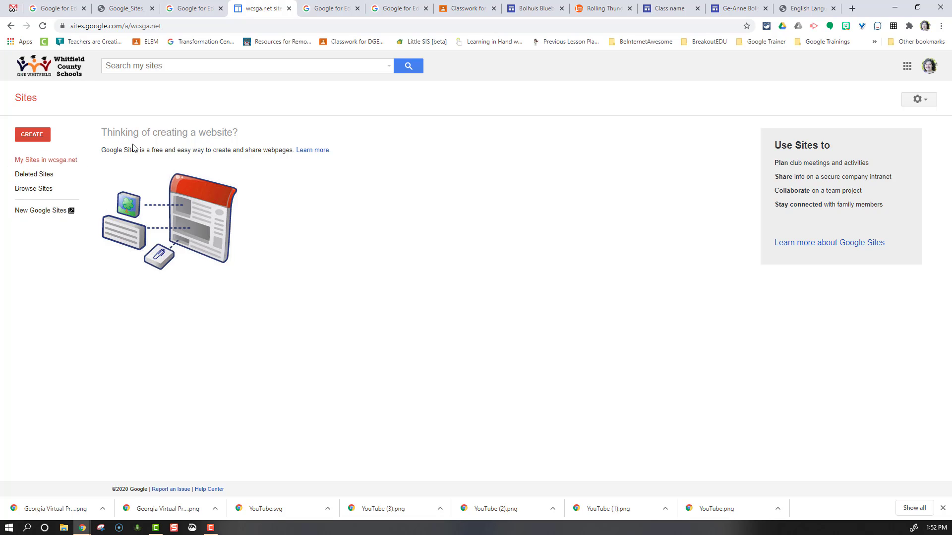
Open New Google Sites, browse the full template gallery, then return to the Sites home page.
left_click(32, 218)
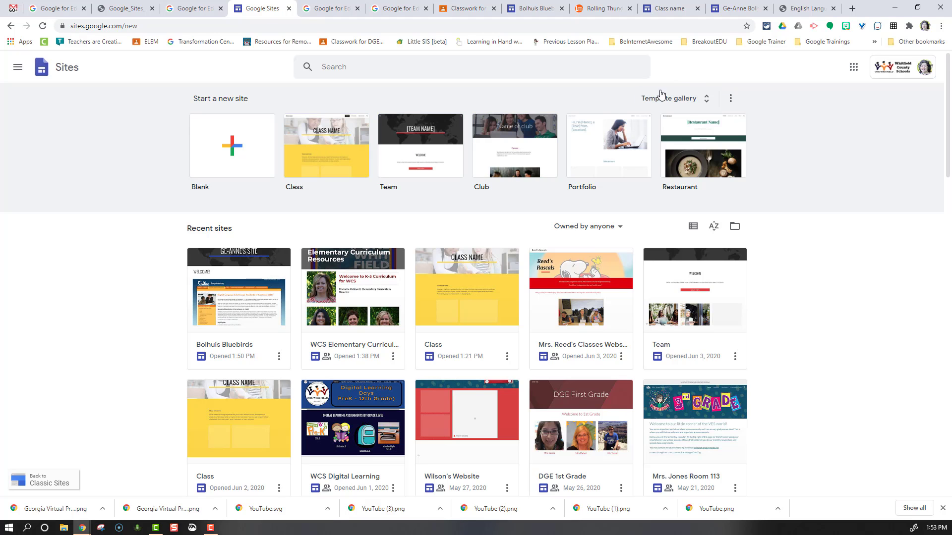
left_click(686, 100)
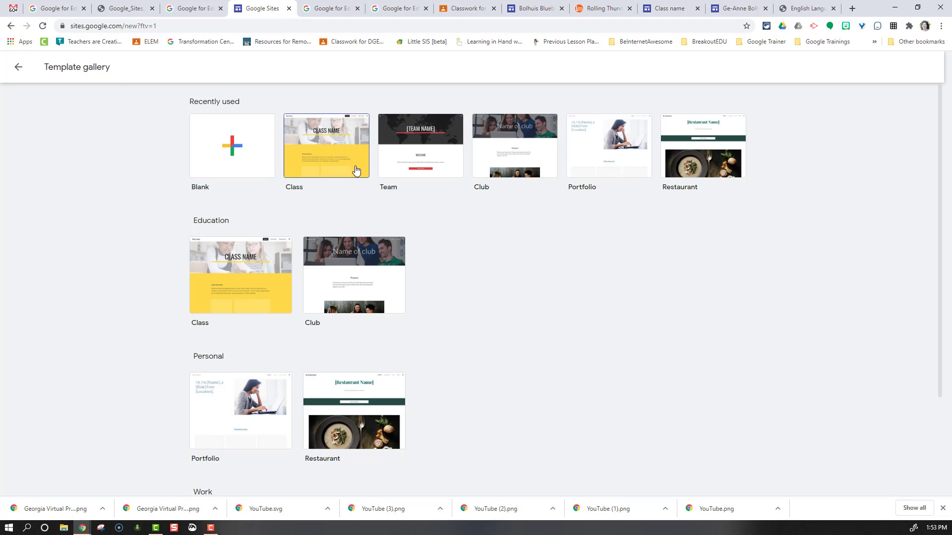
scroll(282, 268, "down", 3)
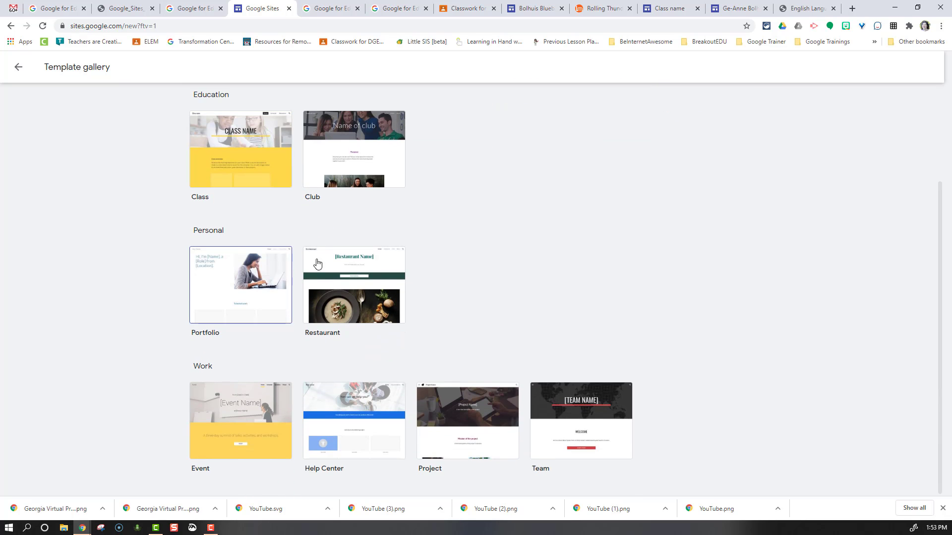
scroll(540, 240, "up", 2)
scroll(540, 242, "up", 1)
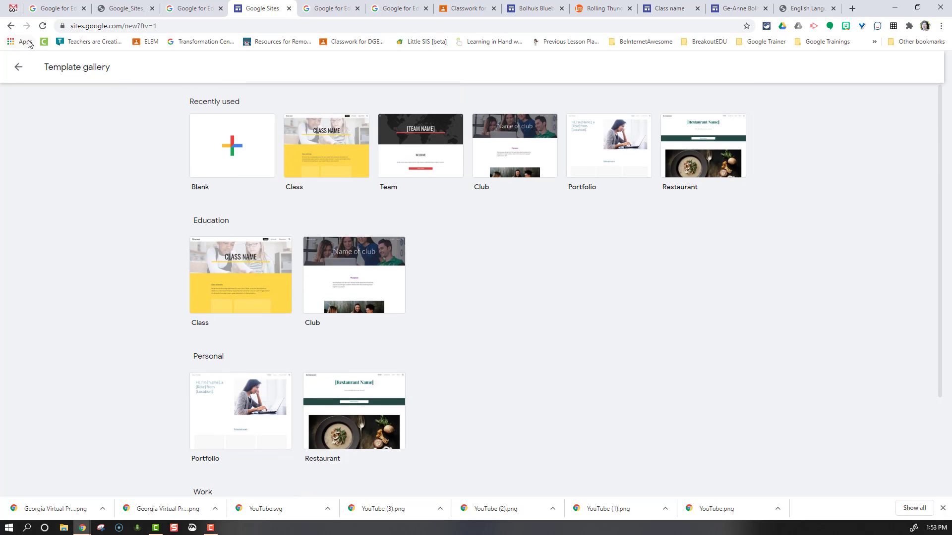
left_click(17, 72)
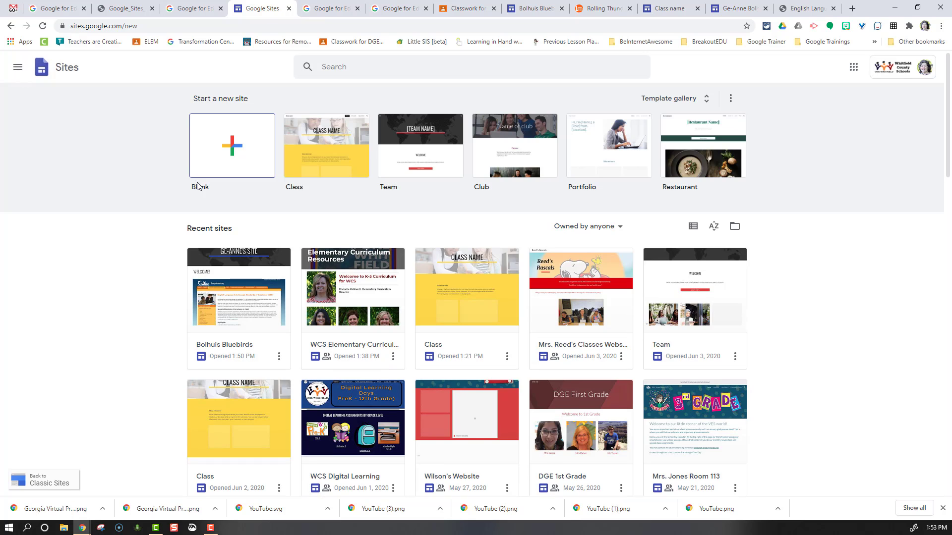
scroll(196, 200, "down", 1)
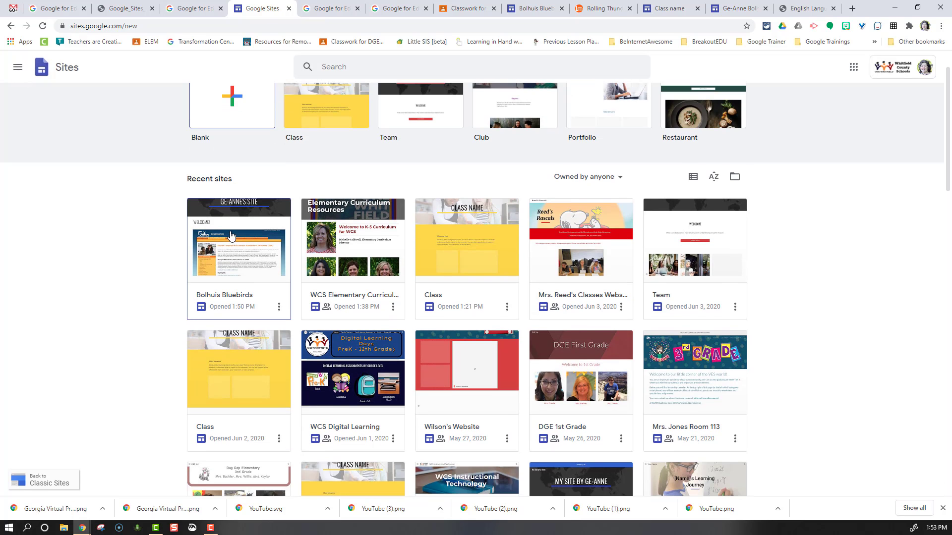
Open the Class site and preview the Level, Vision, Diplomat and Aristotle themes.
left_click(468, 233)
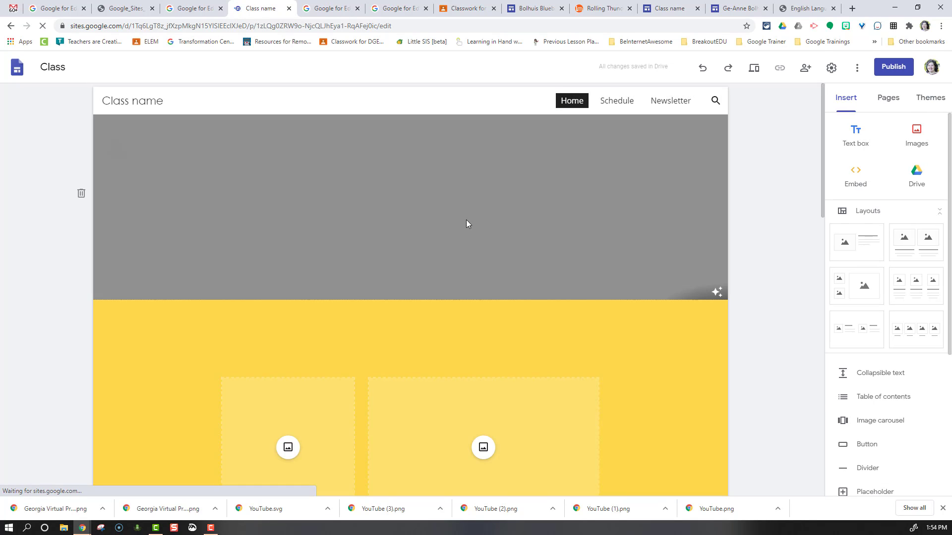
left_click(924, 97)
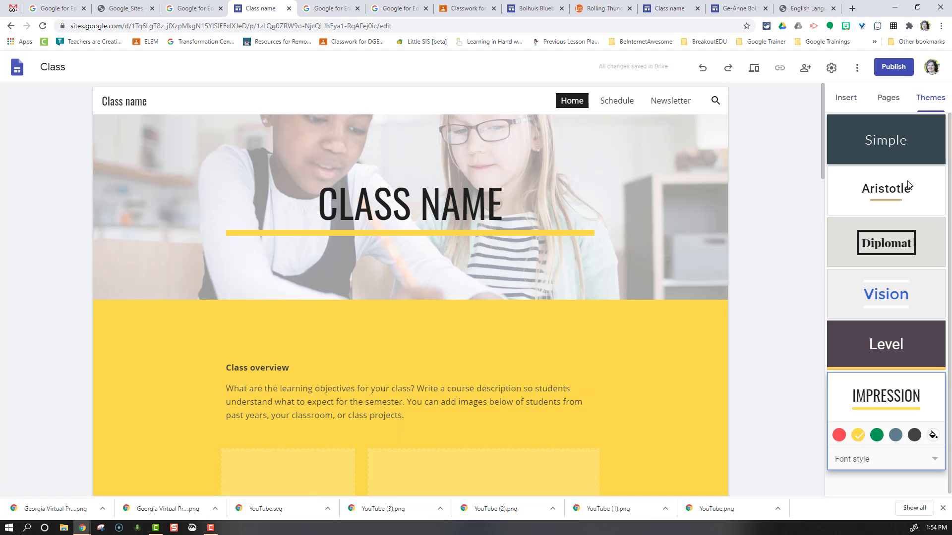
left_click(853, 349)
left_click(854, 304)
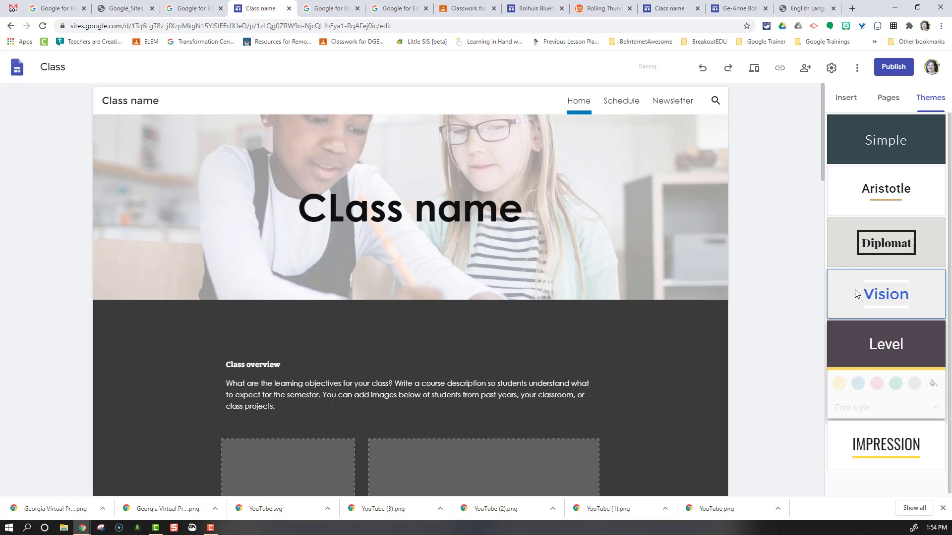
left_click(856, 246)
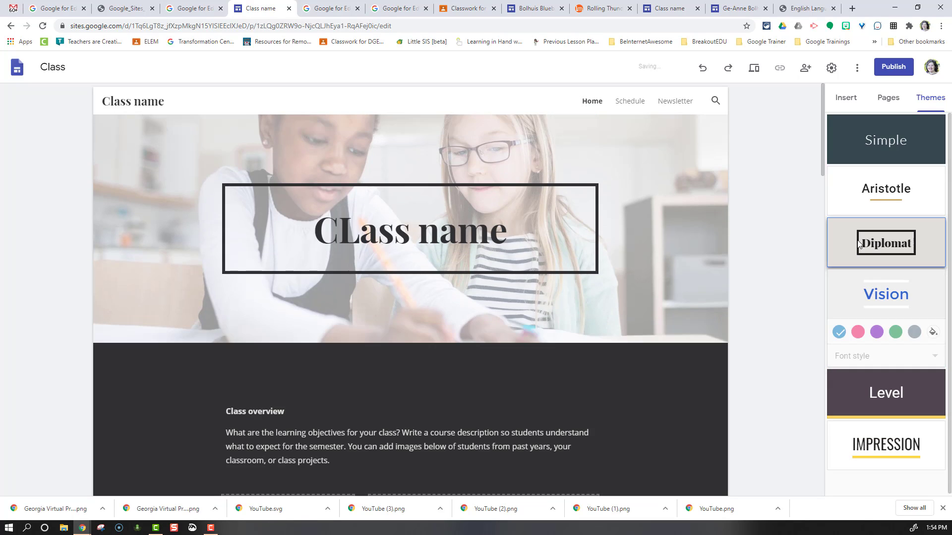
left_click(869, 192)
Apply the Simple theme, trying its purple colour before settling on blue.
left_click(851, 143)
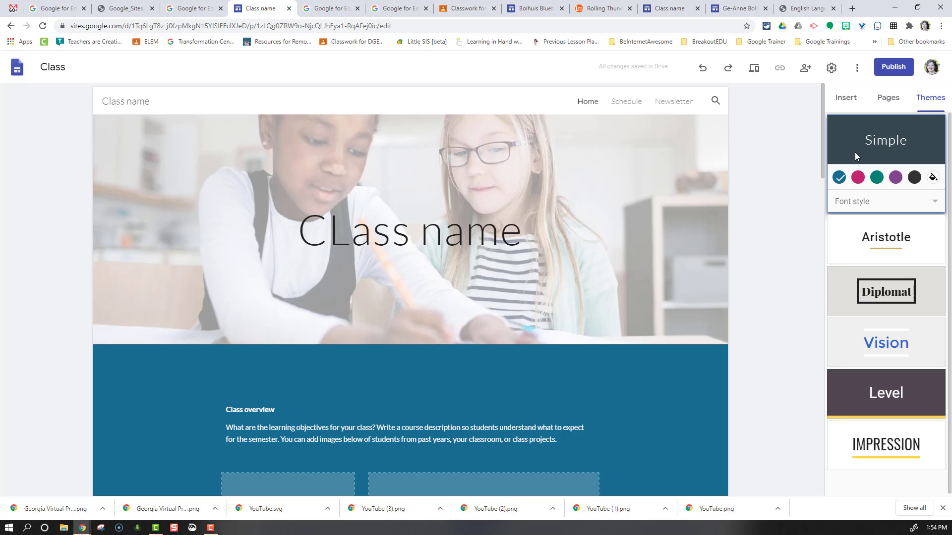
left_click(896, 178)
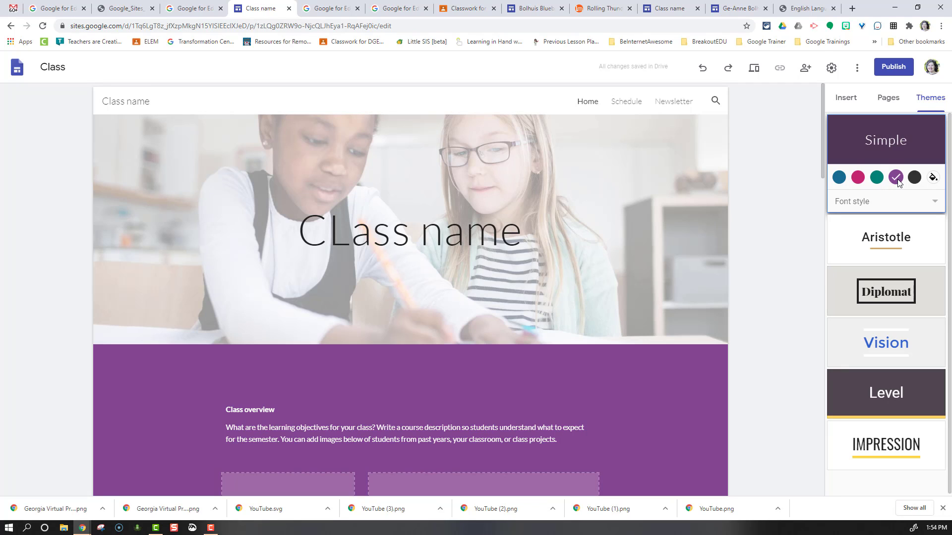
left_click(839, 178)
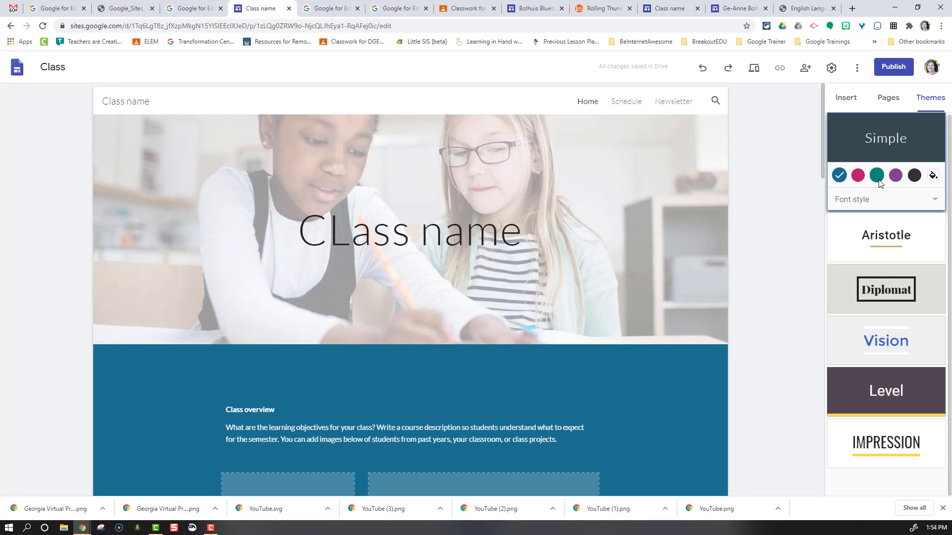
Revert the theme colour to purple, then open the Schedule and Newsletter pages.
key("ctrl+z")
left_click(885, 100)
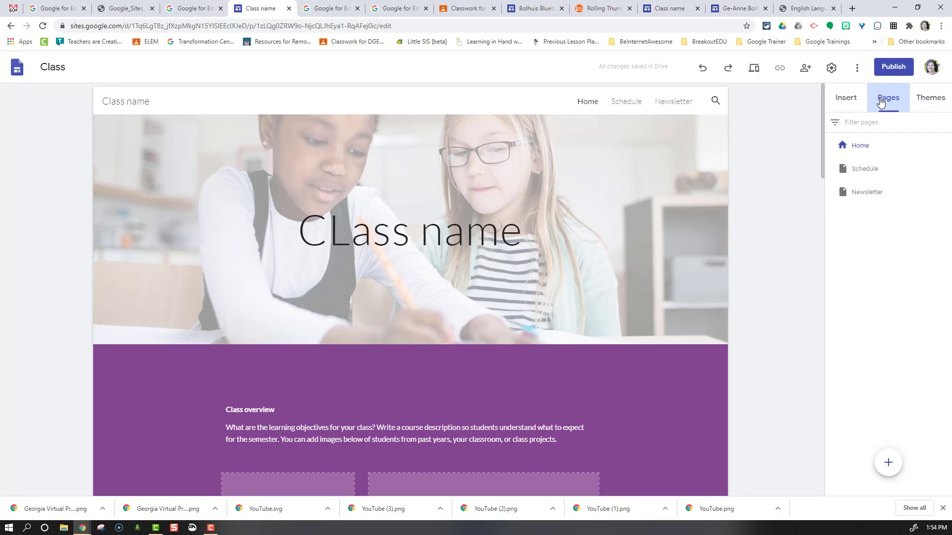
left_click(859, 169)
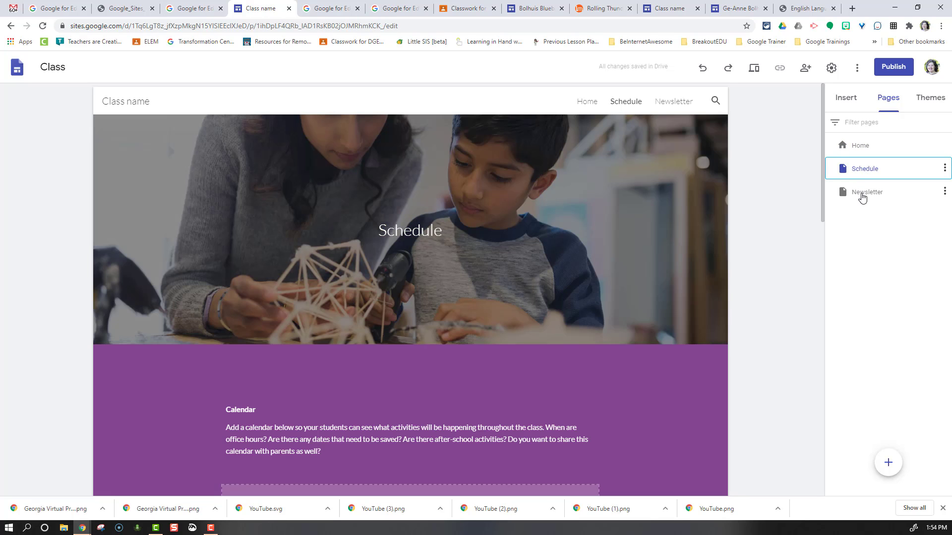
left_click(862, 198)
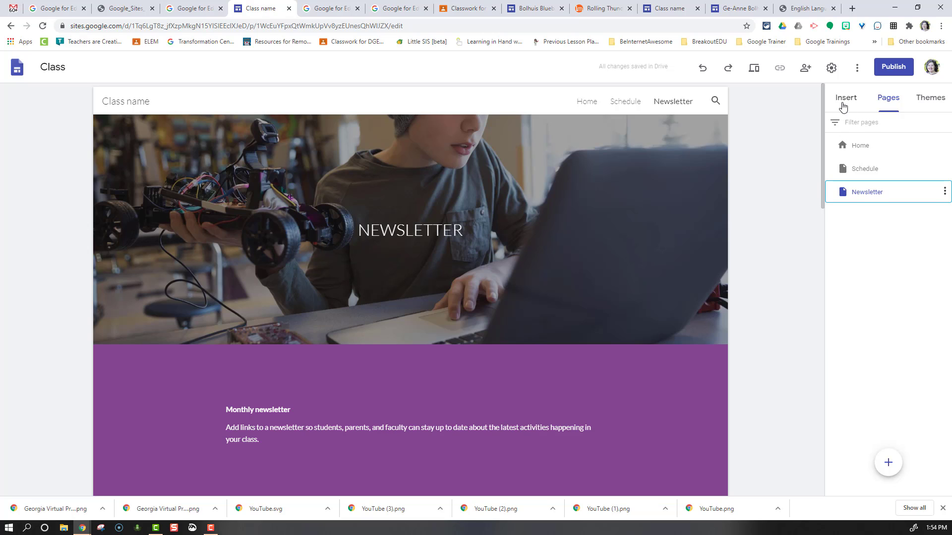
mouse_move(887, 464)
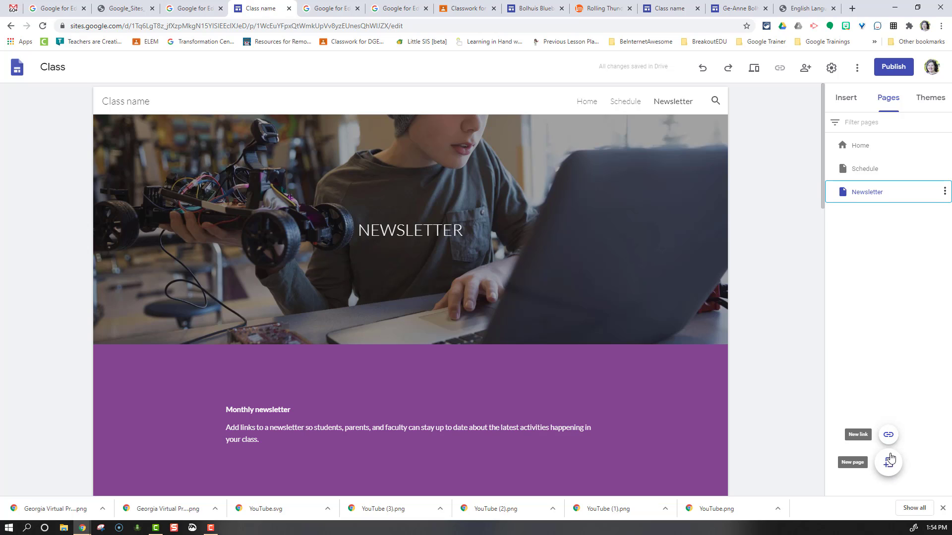
Add a navigation link to the teacher's personal site at its bit.ly short address, named after the teacher.
left_click(888, 434)
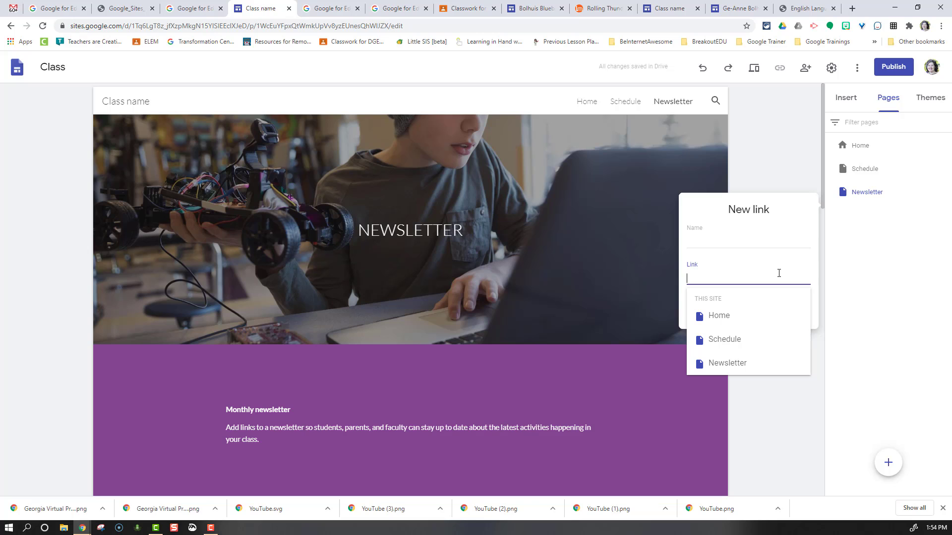
type("bo")
key("BackSpace")
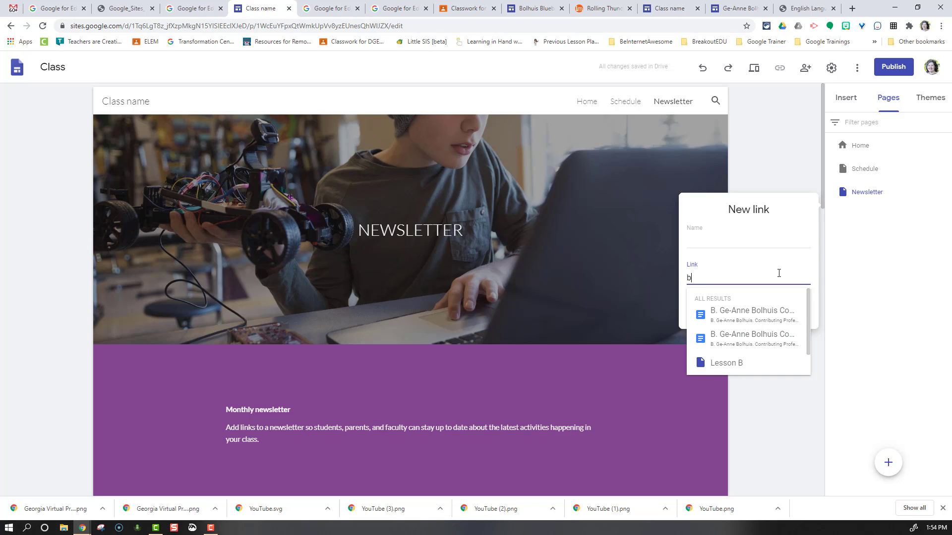
type("it.ly/ge-anne")
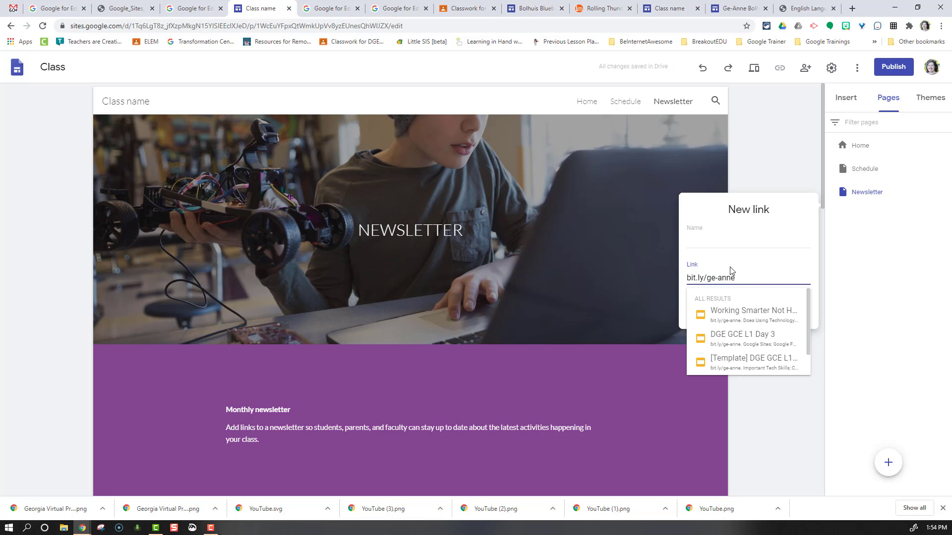
left_click(816, 308)
left_click(798, 315)
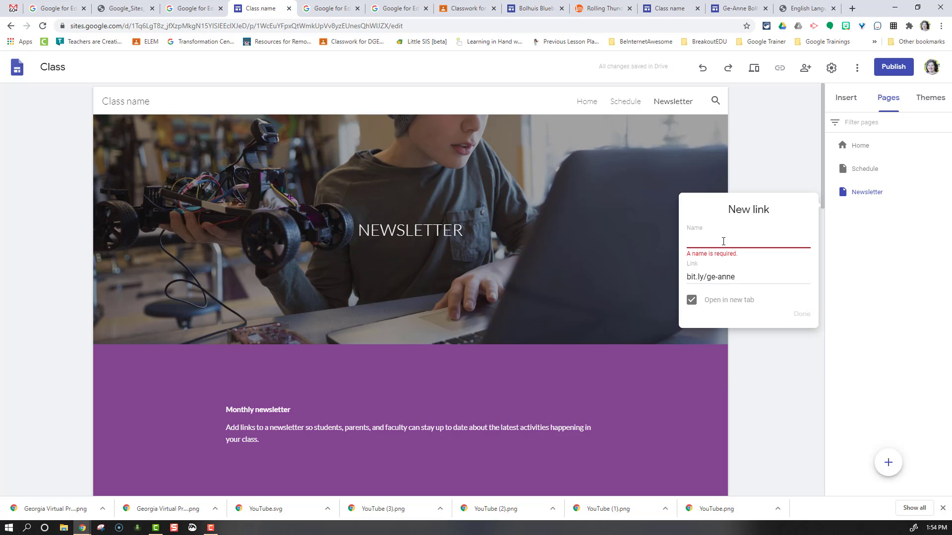
type("Ge-Anne's Site")
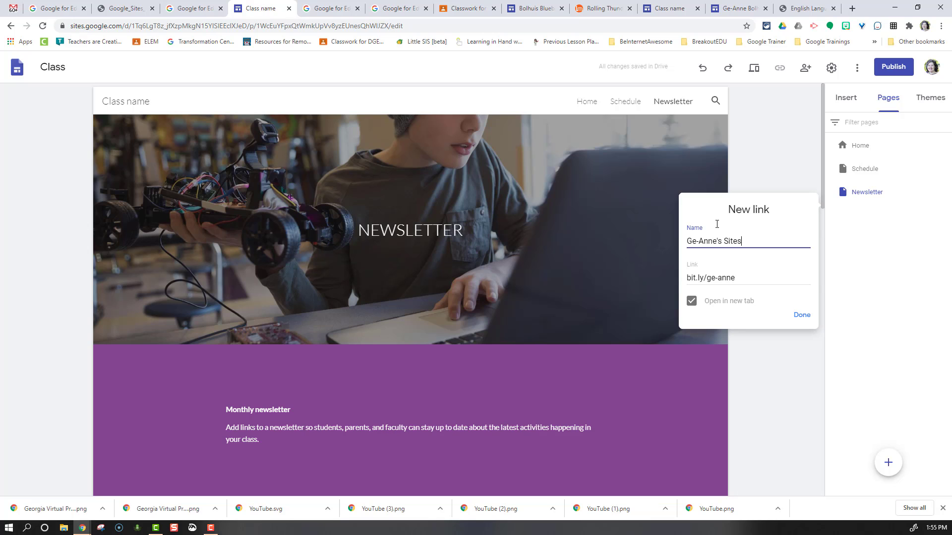
key("Return")
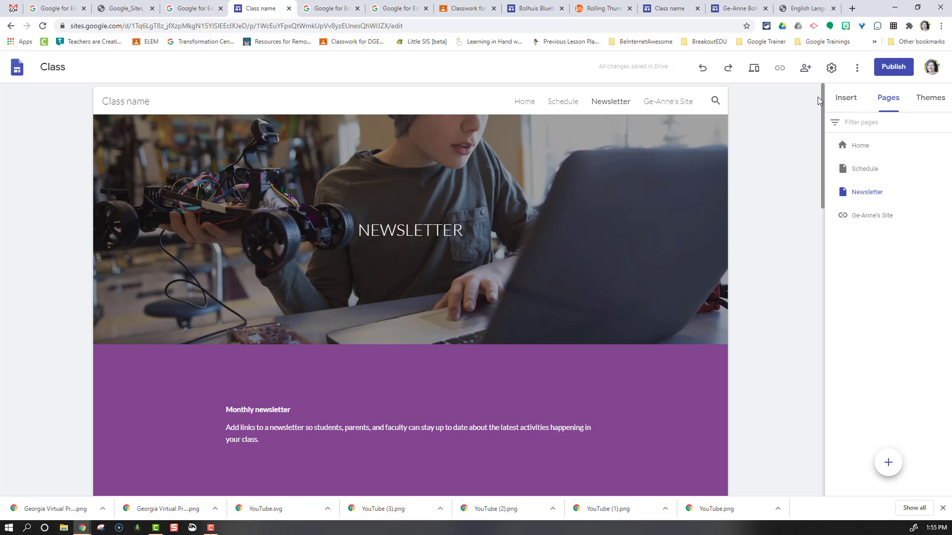
Preview the Class site, switch to another page and scroll down through it.
left_click(753, 73)
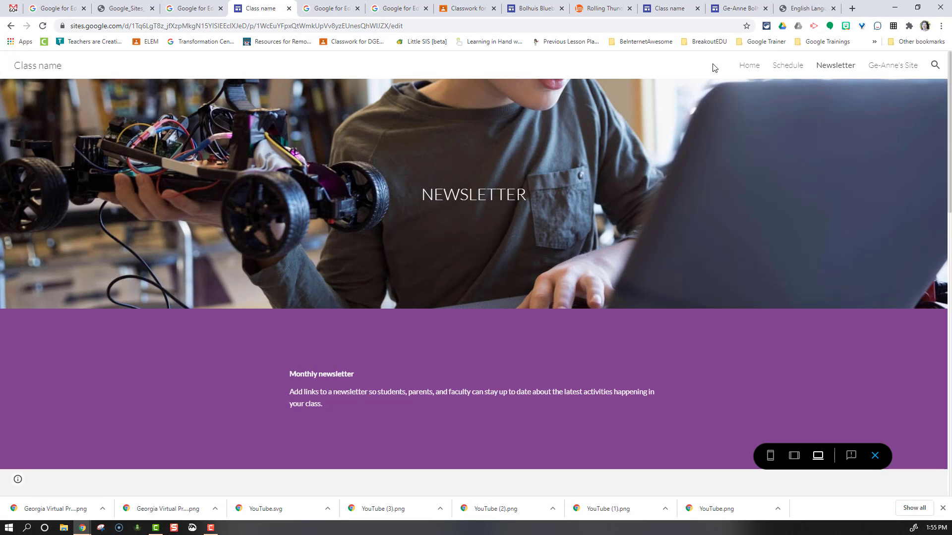
left_click(742, 69)
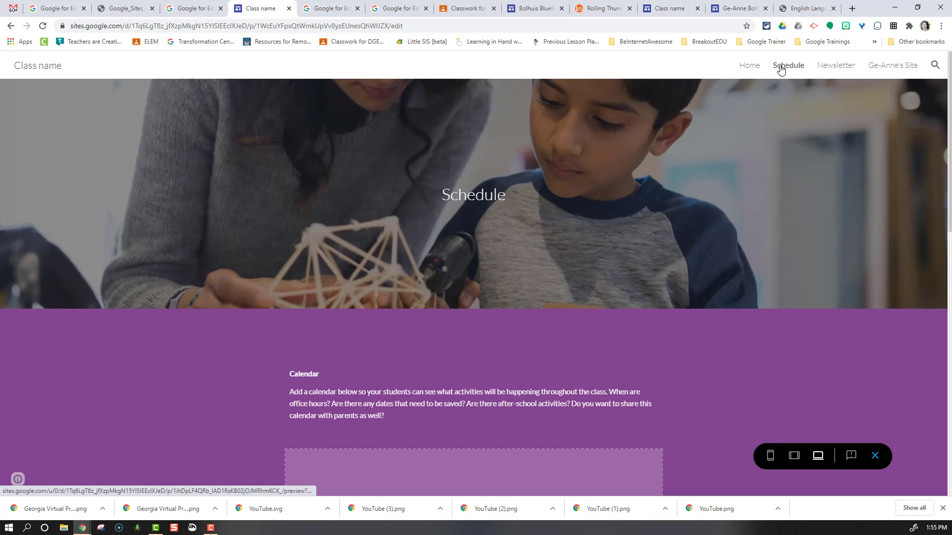
scroll(805, 79, "down", 1)
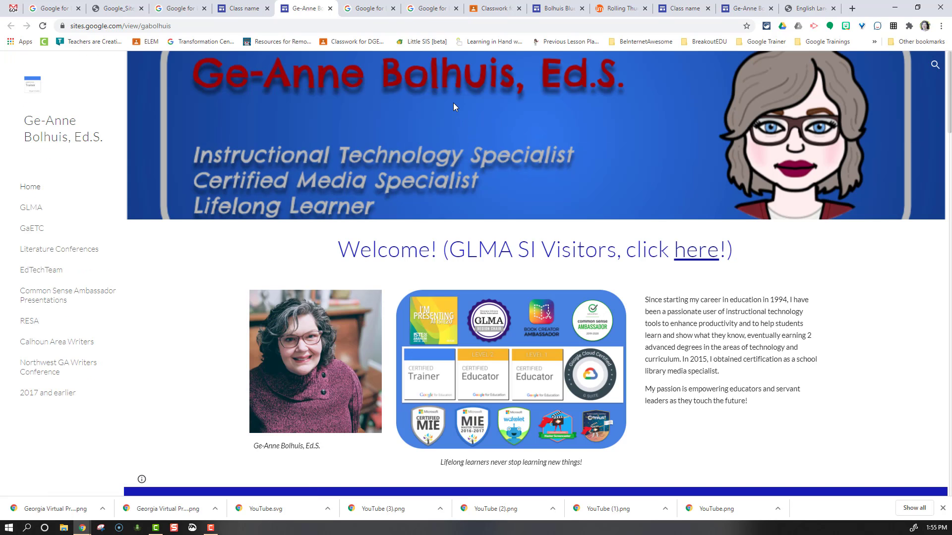
Cycle through the Class editor, Teacher Center and guide PDF tabs, ending on the Bolhuis Bluebirds site.
left_click(244, 9)
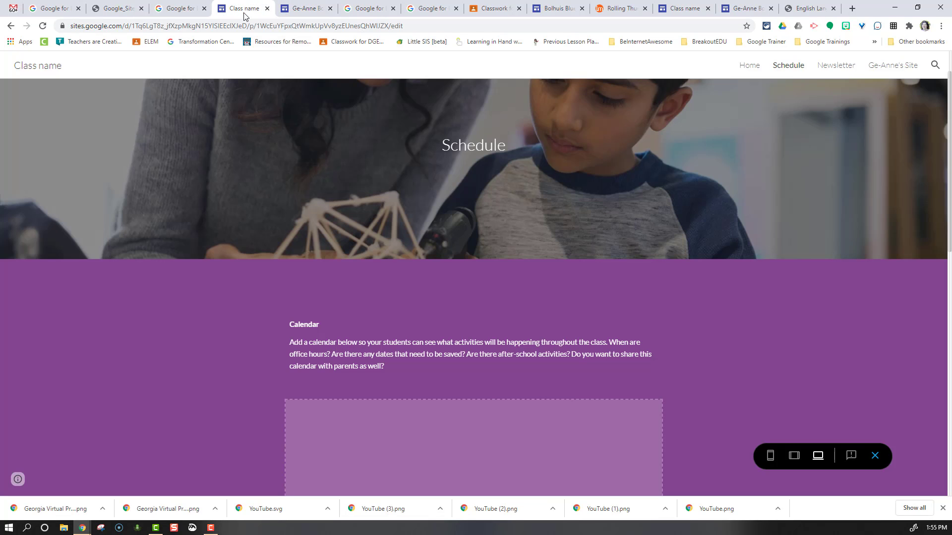
left_click(171, 12)
left_click(115, 6)
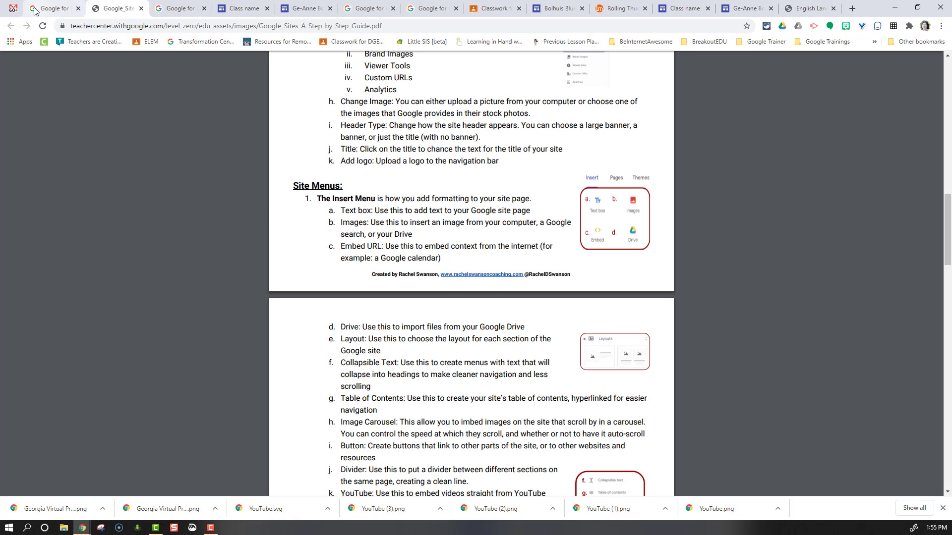
left_click(43, 9)
left_click(116, 14)
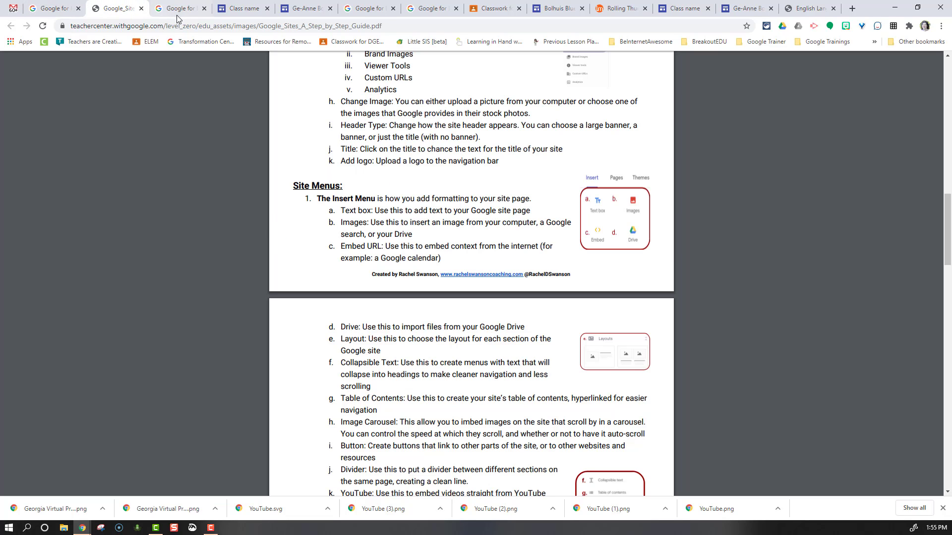
left_click(254, 14)
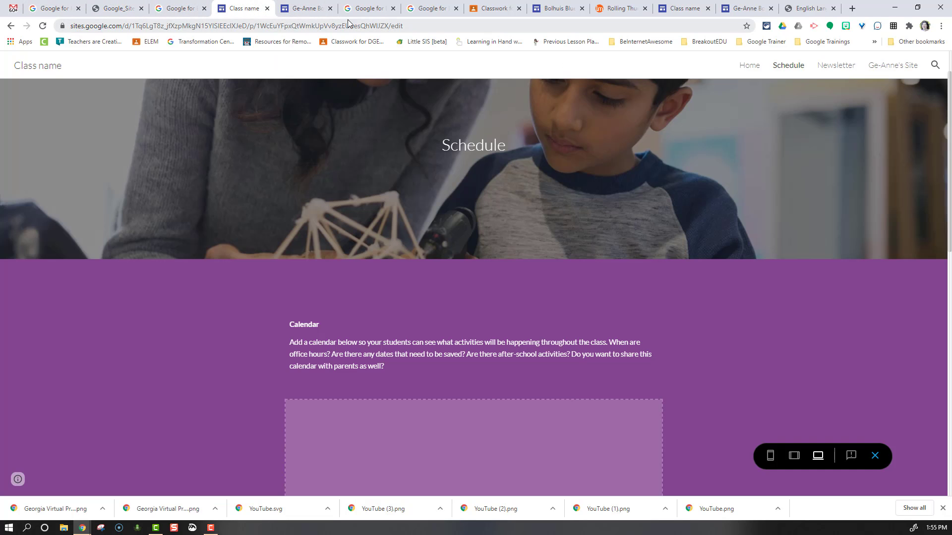
left_click(545, 11)
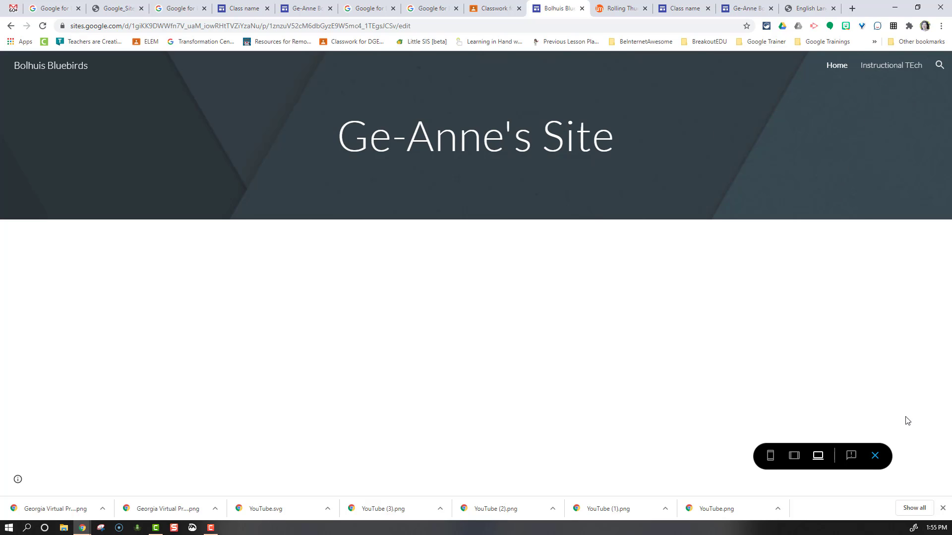
Exit preview on the Bolhuis Bluebirds Home page and open the Insert panel.
left_click(875, 456)
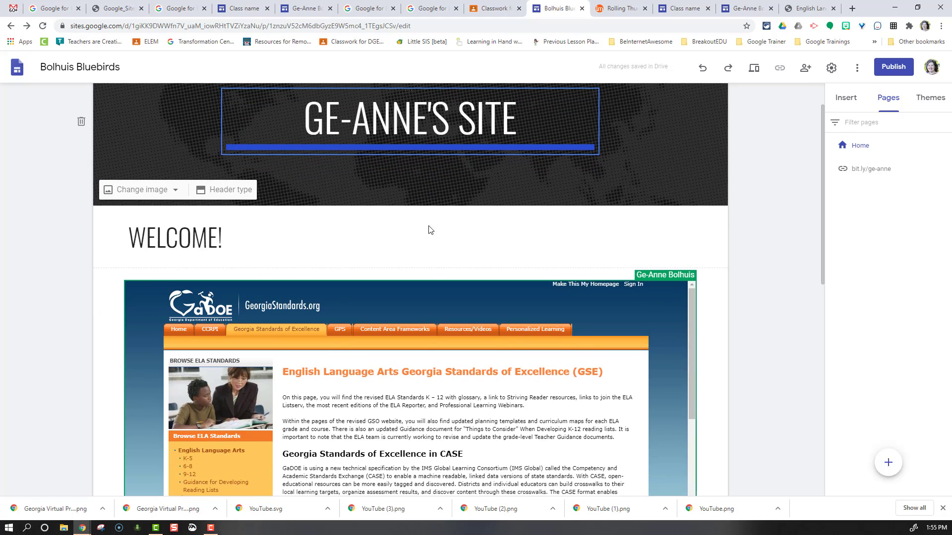
left_click(845, 102)
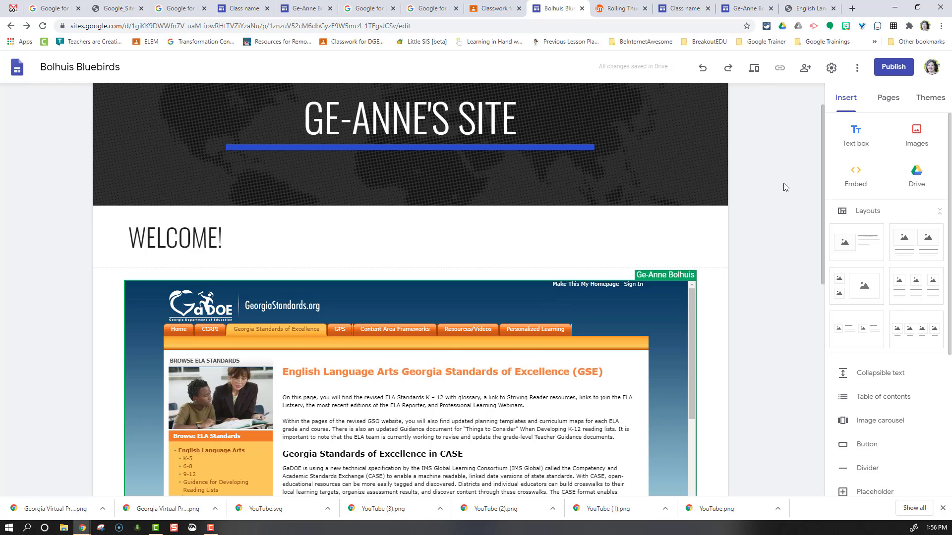
left_click(856, 178)
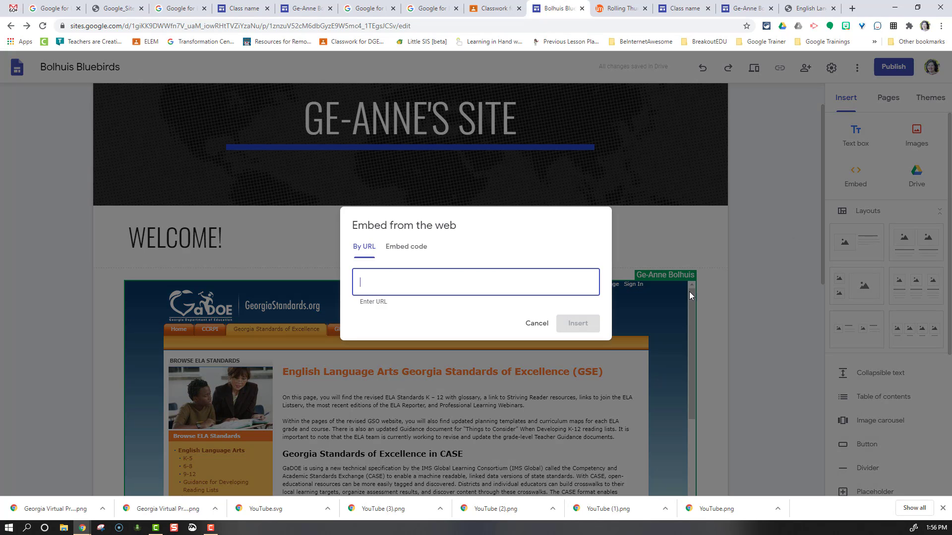
left_click(531, 324)
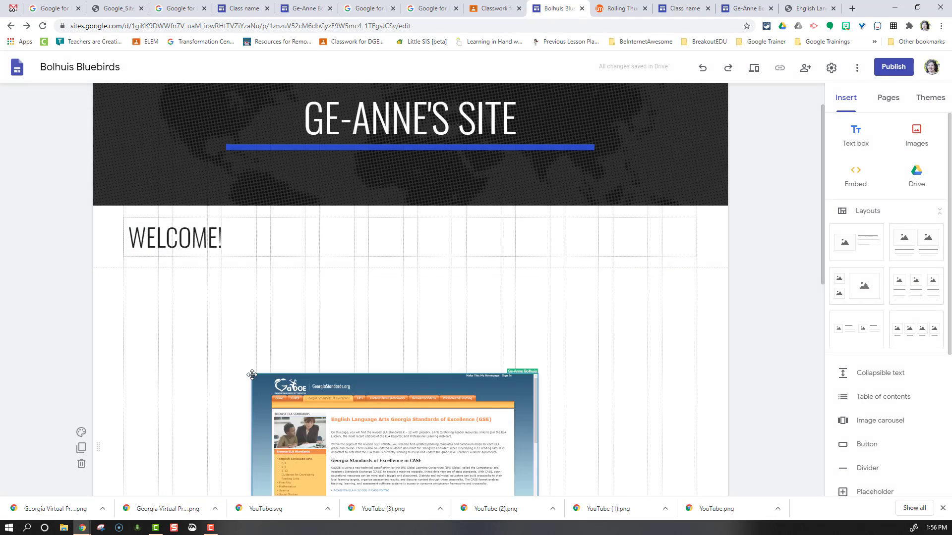
scroll(258, 377, "down", 2)
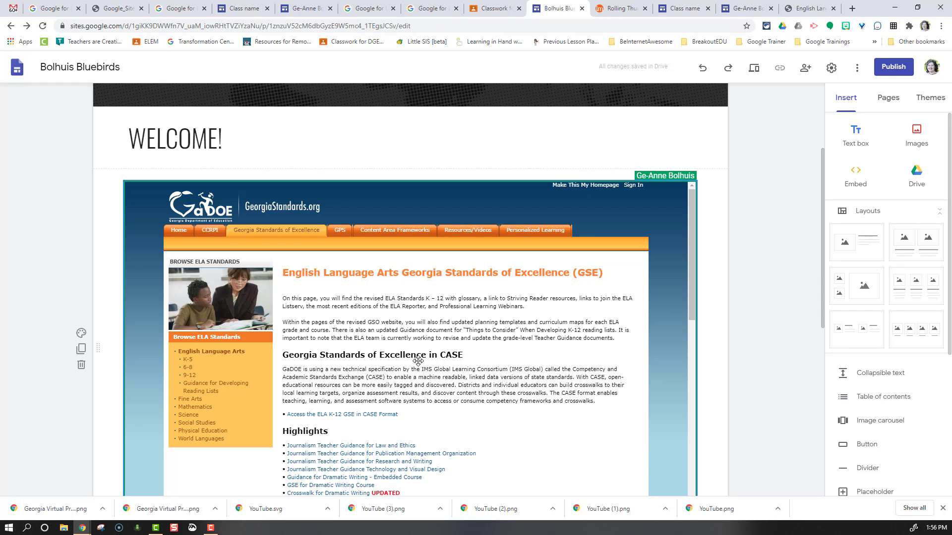
scroll(418, 360, "down", 4)
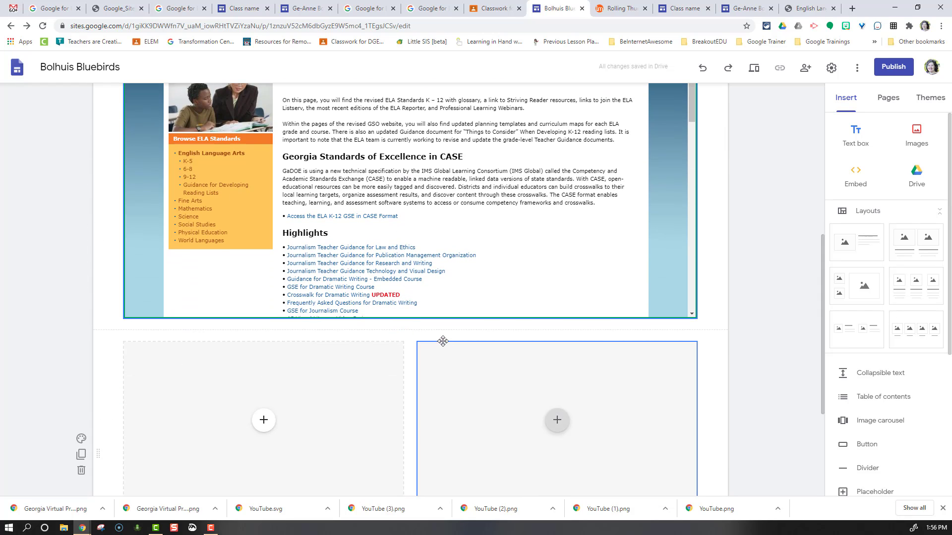
scroll(489, 266, "up", 2)
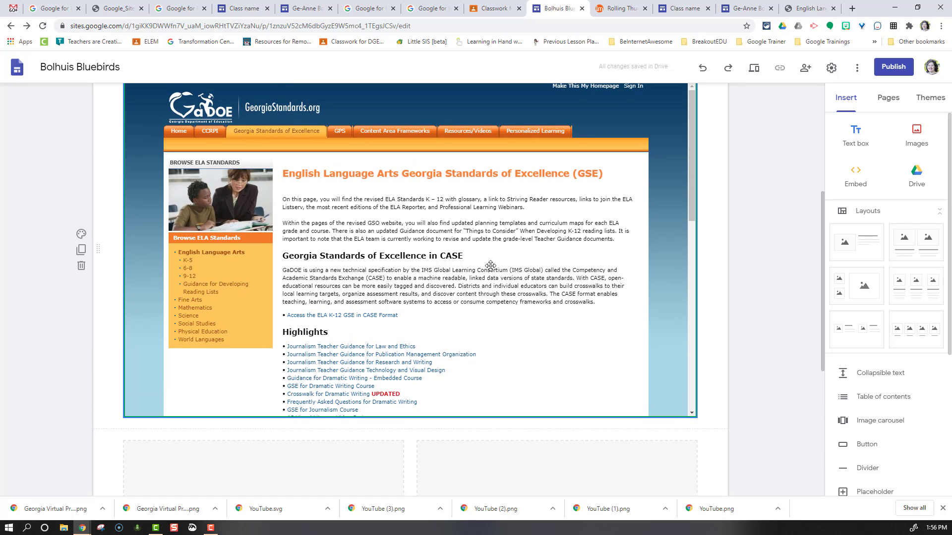
scroll(491, 267, "up", 1)
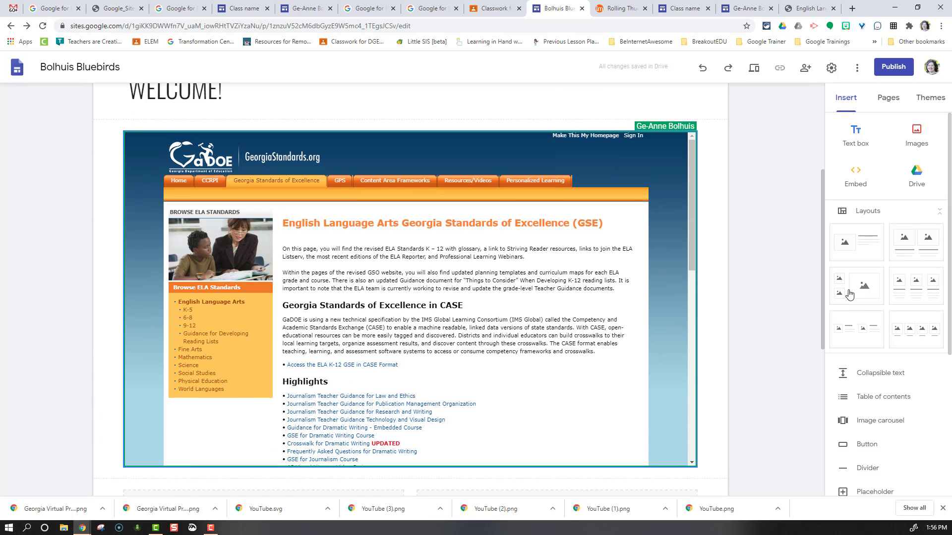
scroll(878, 293, "down", 1)
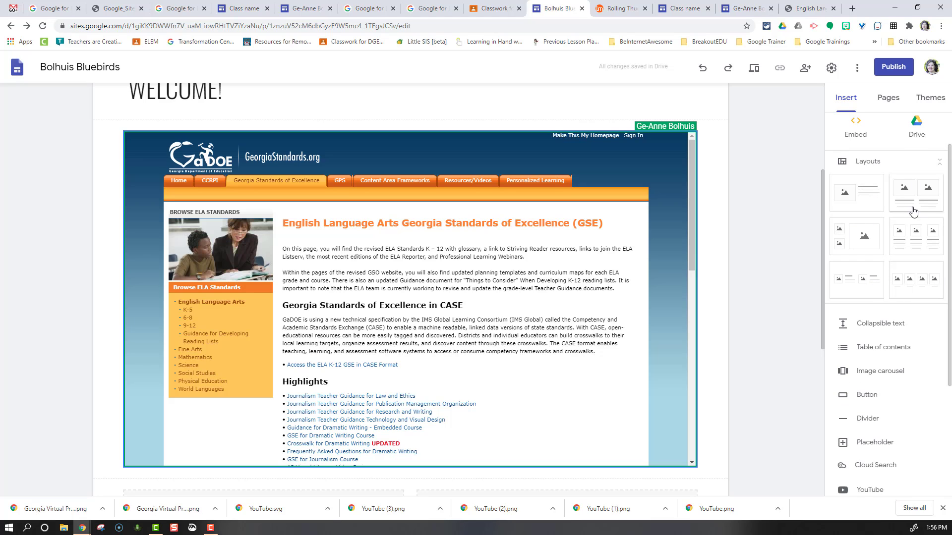
scroll(915, 265, "down", 1)
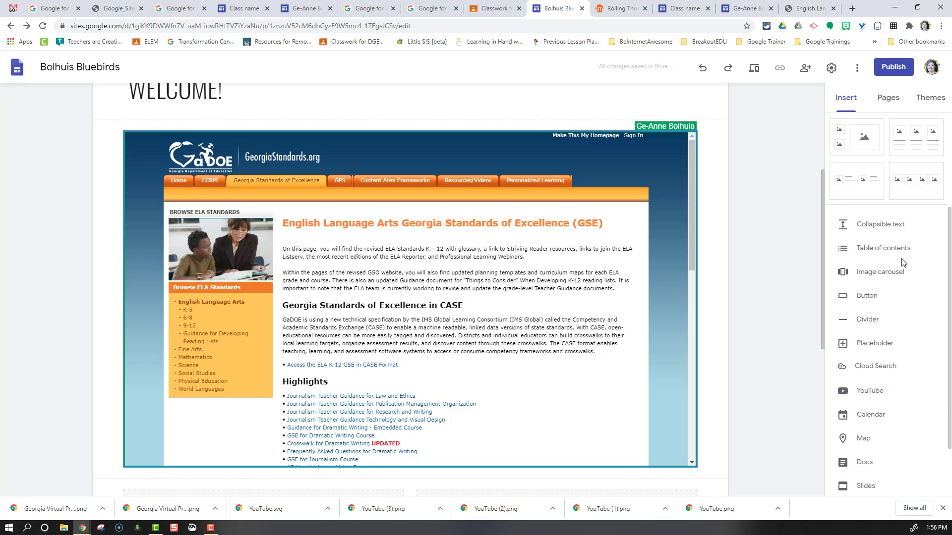
scroll(871, 237, "up", 2)
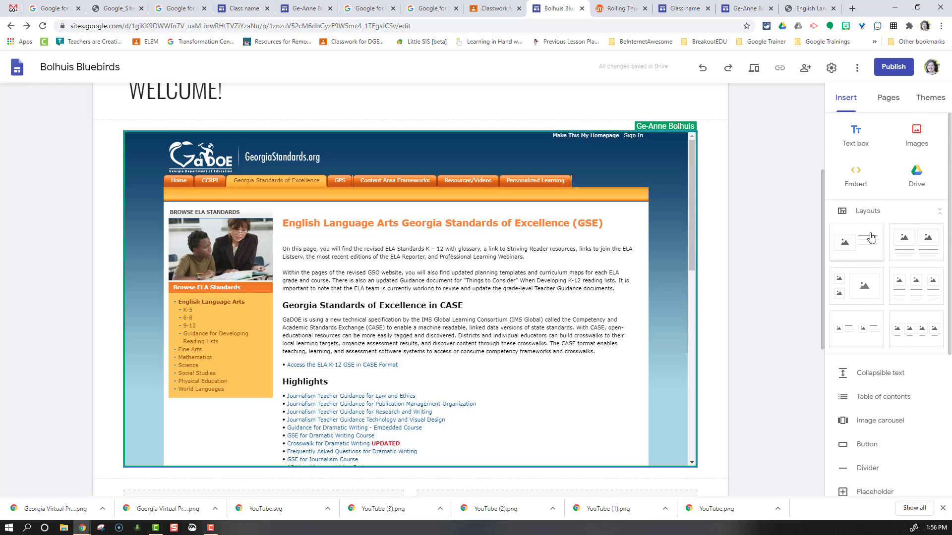
scroll(868, 307, "down", 2)
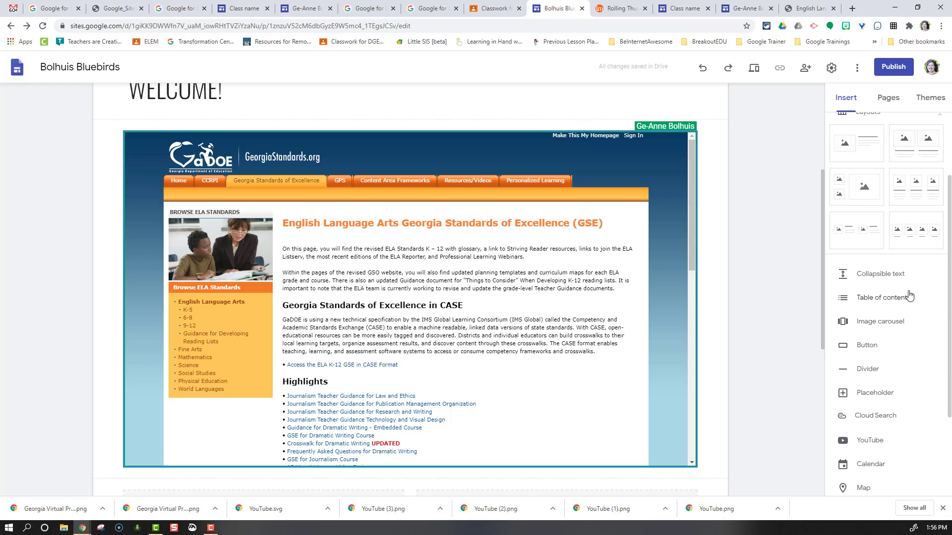
scroll(909, 296, "down", 2)
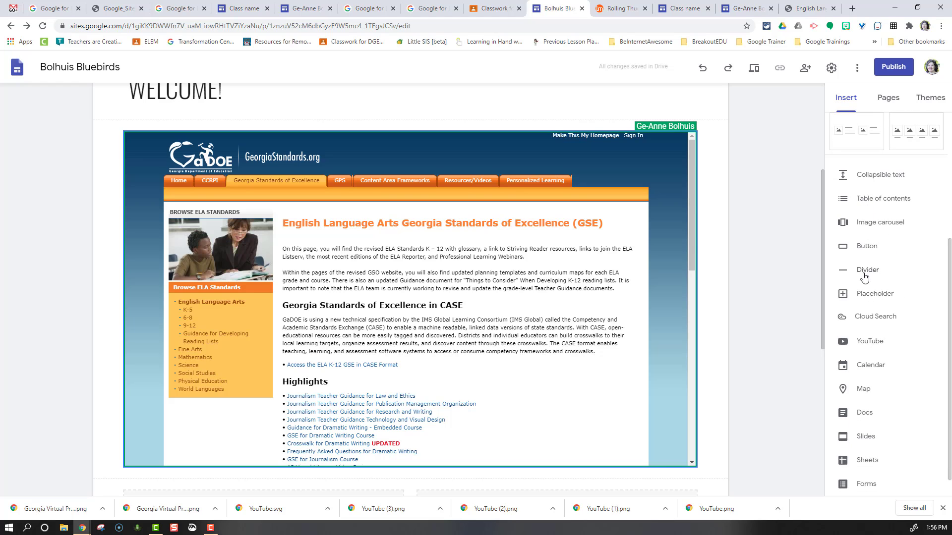
scroll(872, 280, "down", 1)
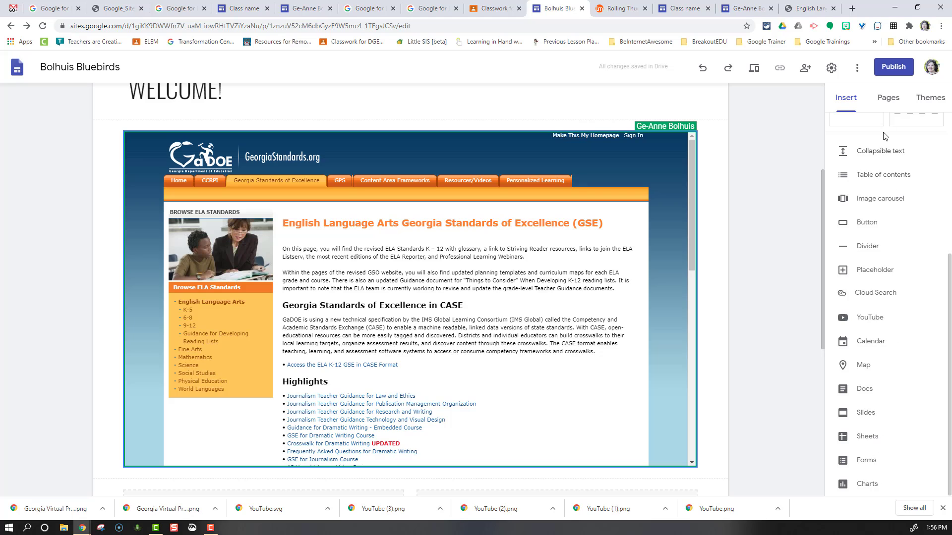
Check the Bolhuis Bluebirds page list, then open the Themes panel showing Impression applied.
left_click(887, 98)
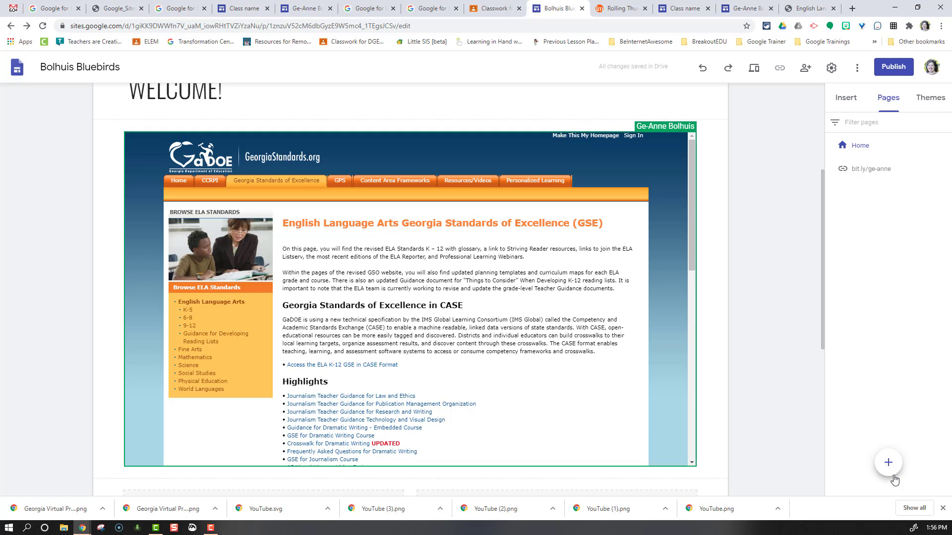
mouse_move(894, 479)
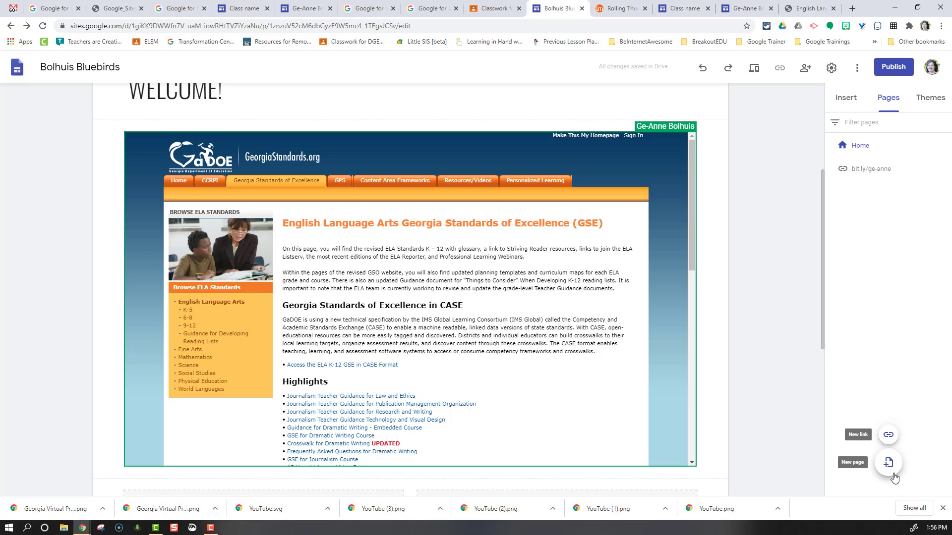
left_click(923, 98)
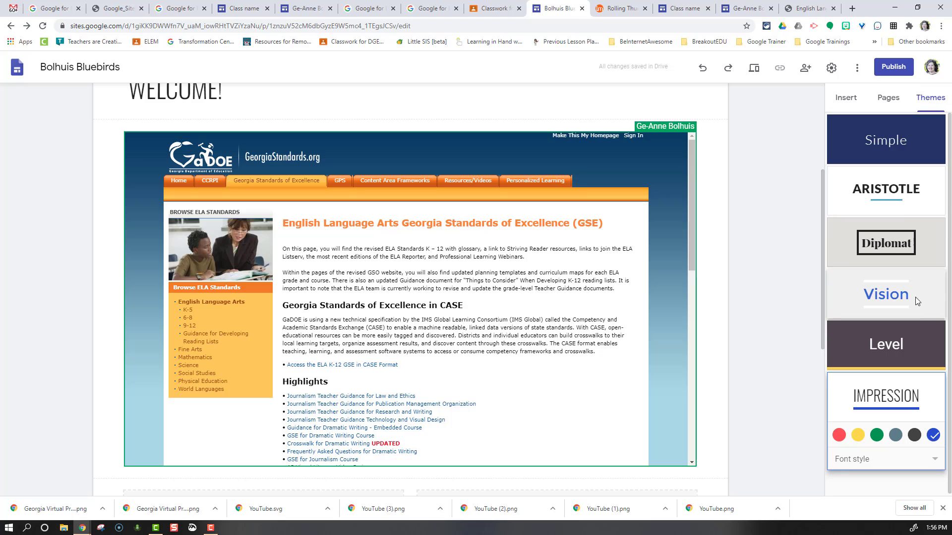